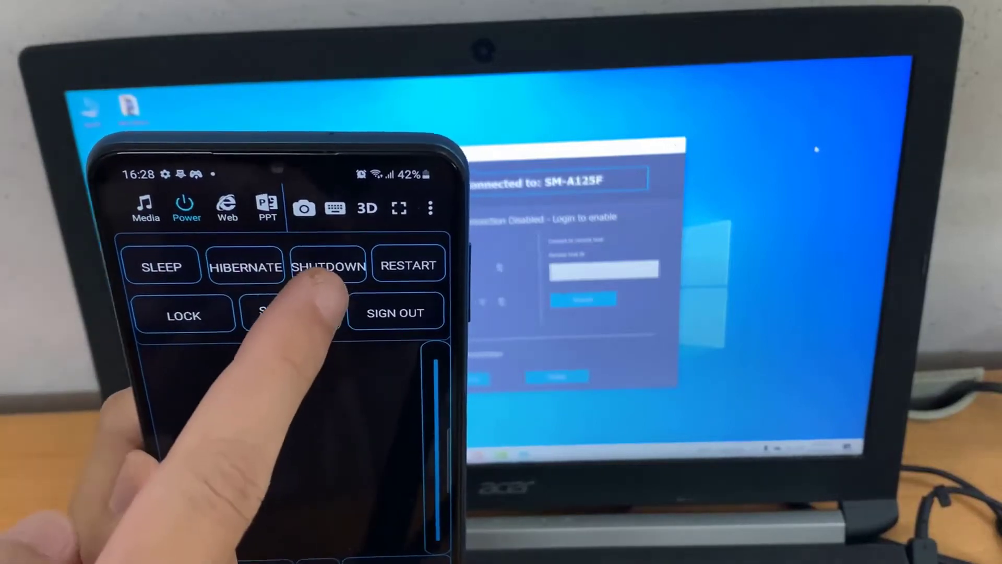
Step: Send SHUTDOWN from the phone's Power tab and confirm it with OK
click(328, 267)
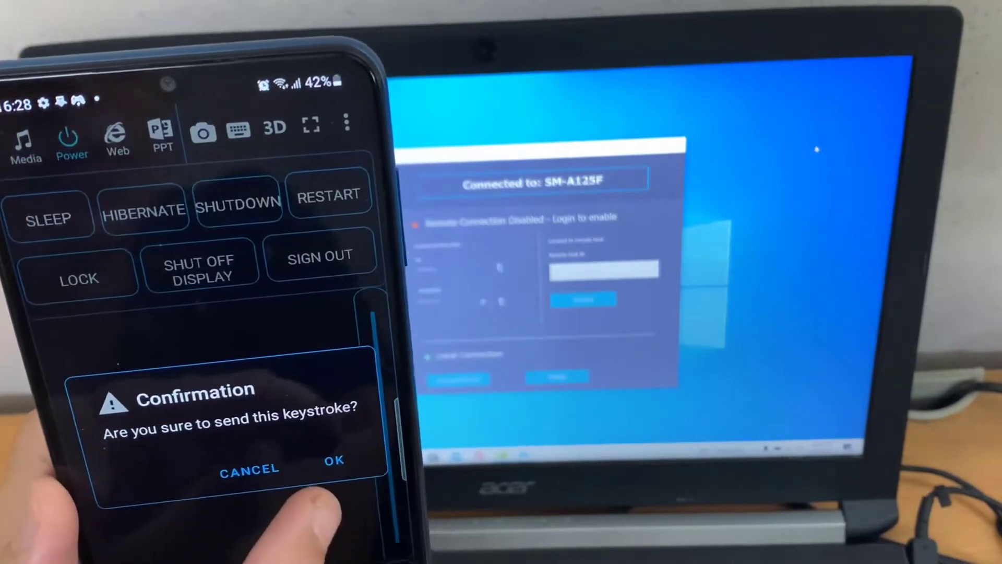
click(334, 461)
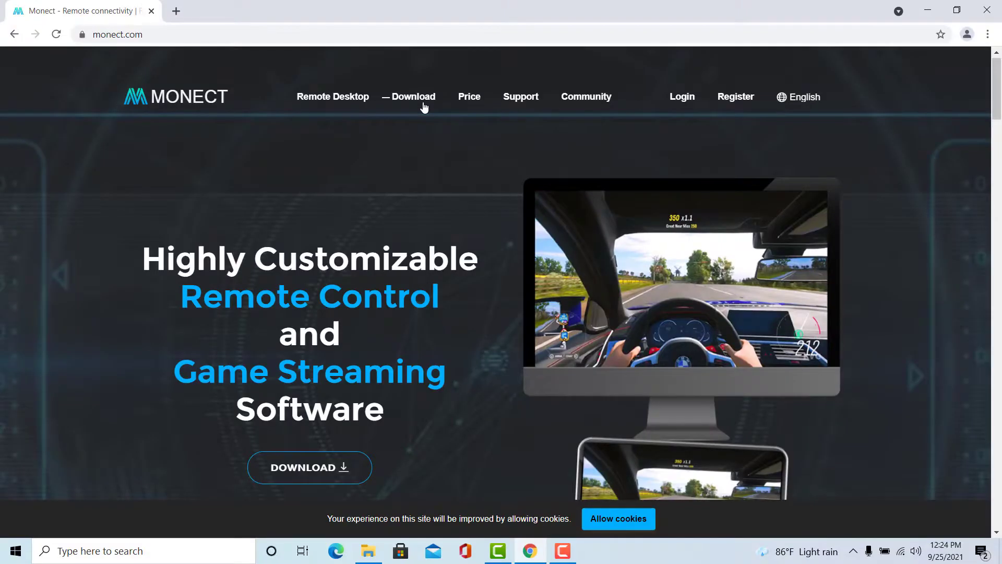
Step: Download the 64-bit Windows PC Remote Receiver installer (v7.4.3) from monect.com and show it in Downloads
click(422, 100)
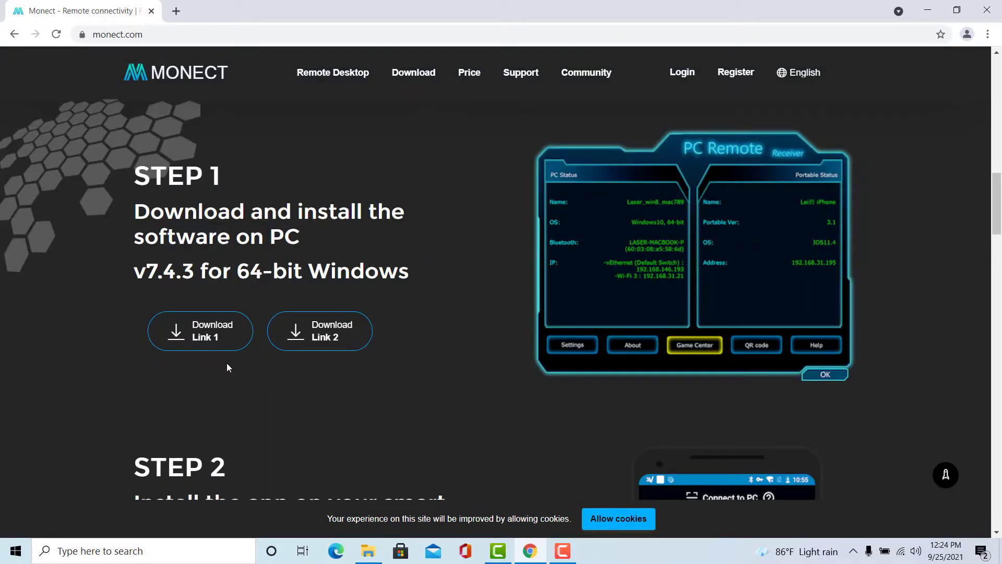
click(213, 334)
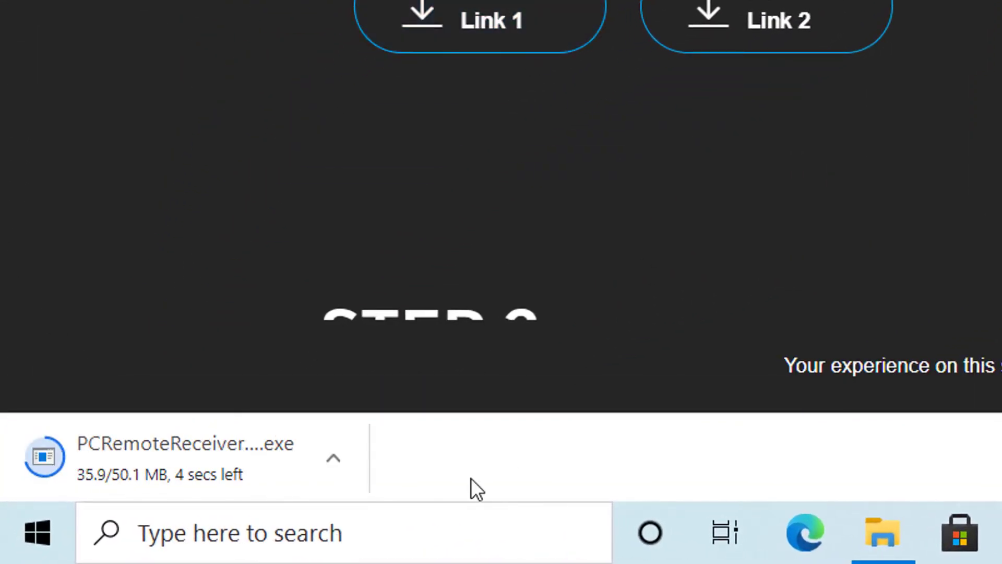
click(333, 458)
click(457, 365)
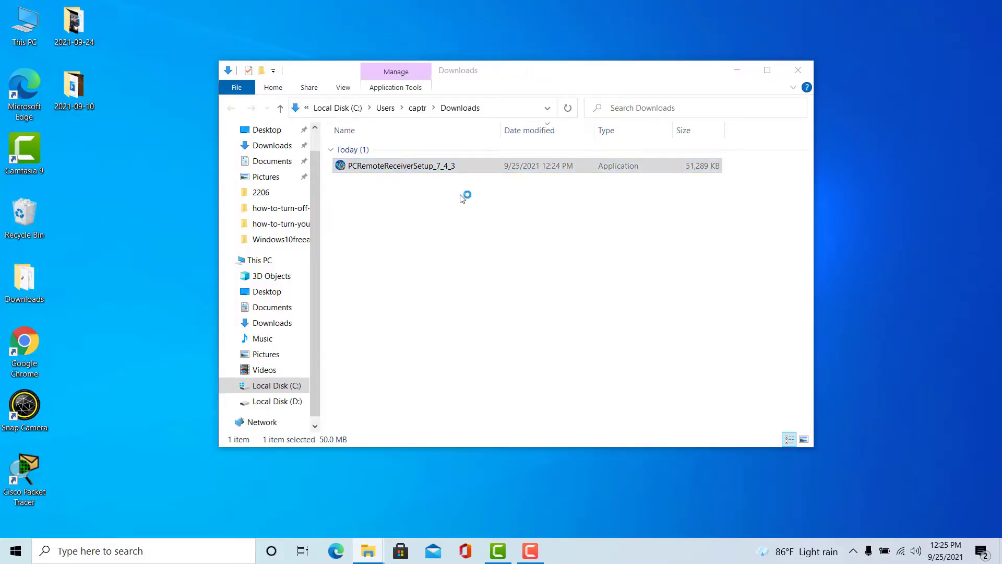
Step: Install PC Remote Receiver 7.4.3 in English to the default location, then launch it
click(803, 73)
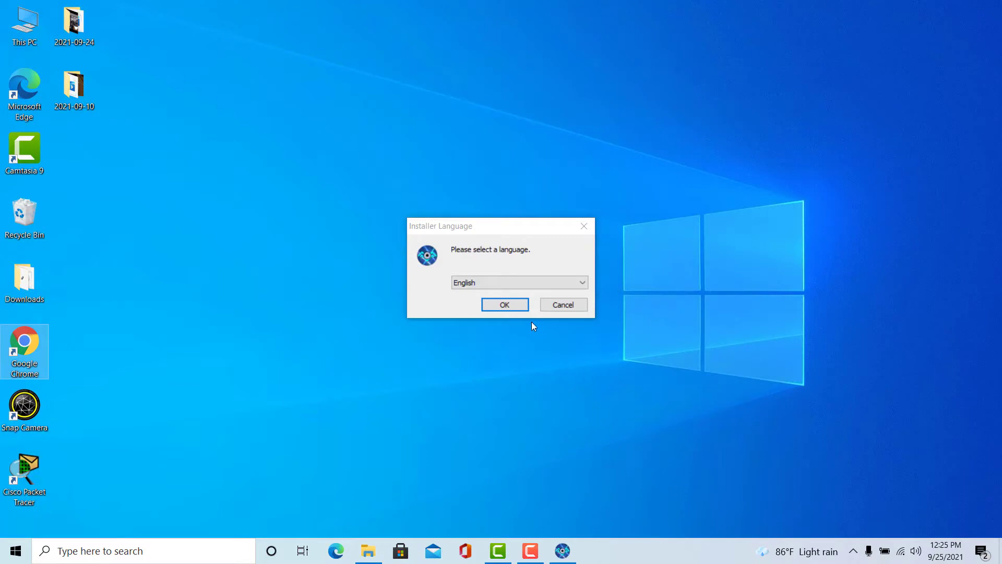
click(509, 308)
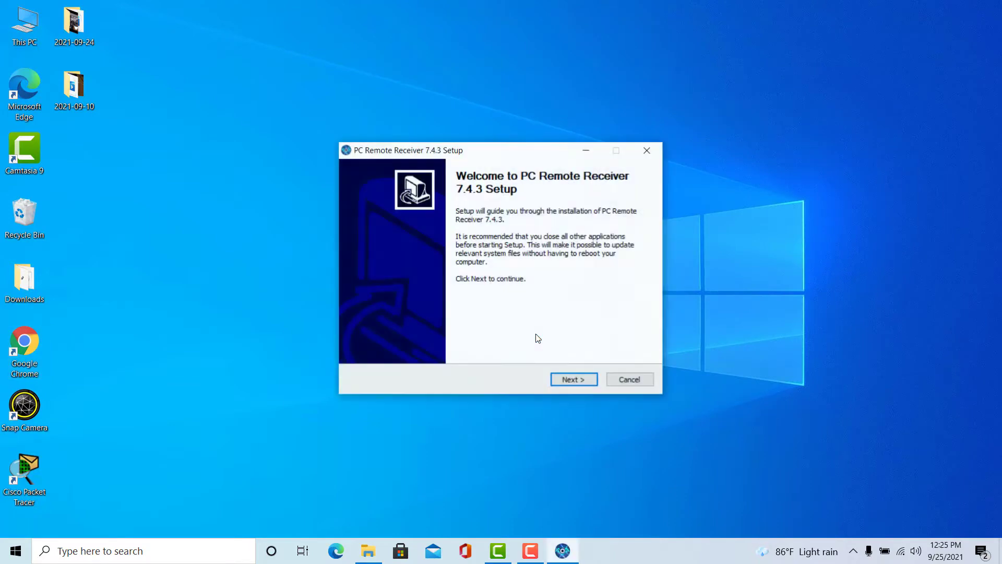
click(573, 381)
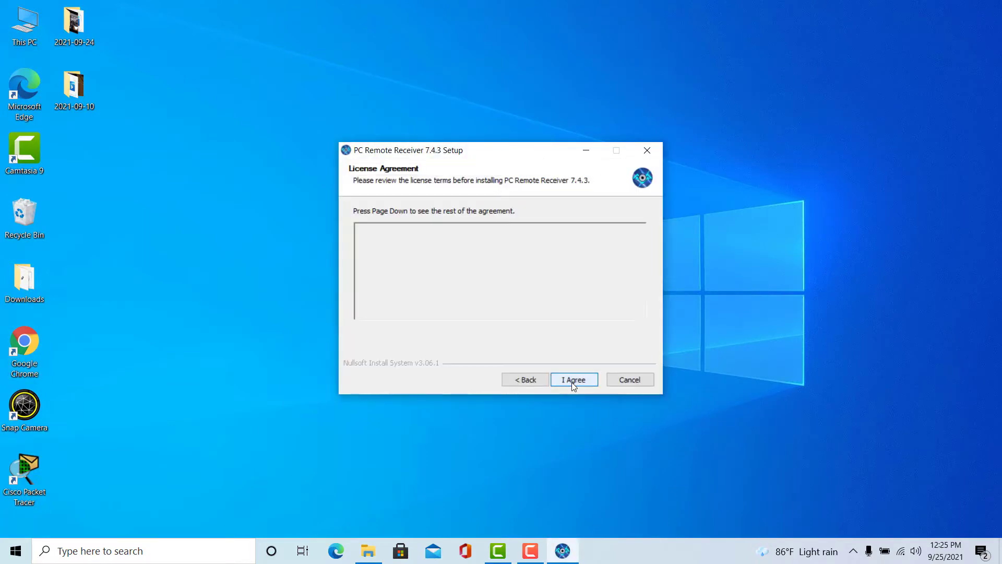
click(573, 382)
click(573, 383)
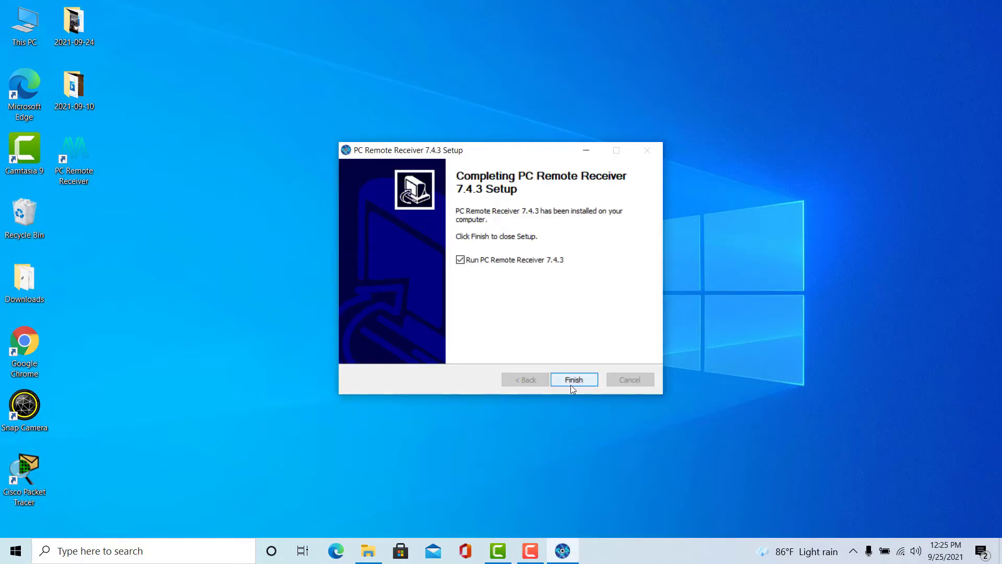
click(574, 384)
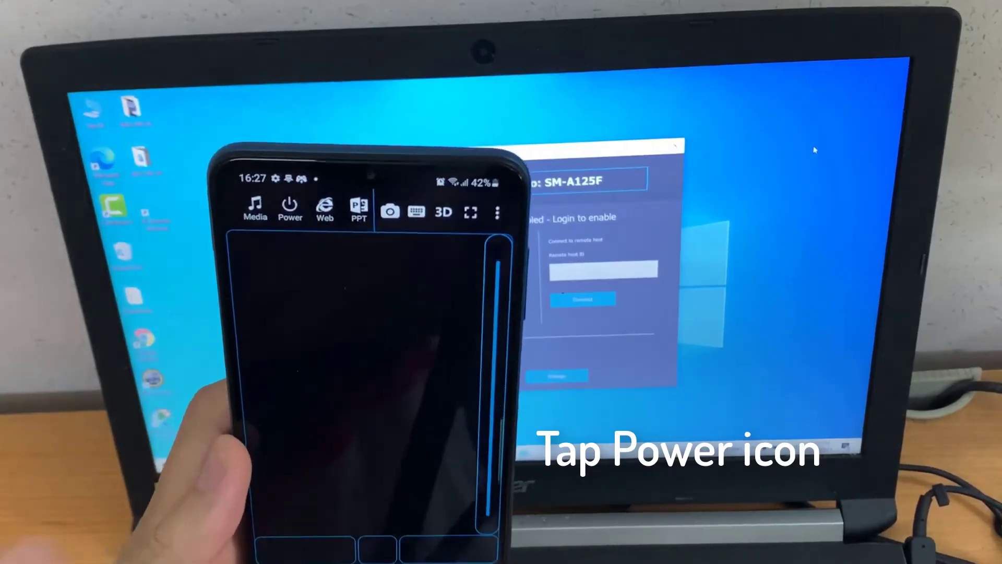
Step: From the phone's Power panel, send SHUTDOWN to the laptop and confirm with OK
click(208, 195)
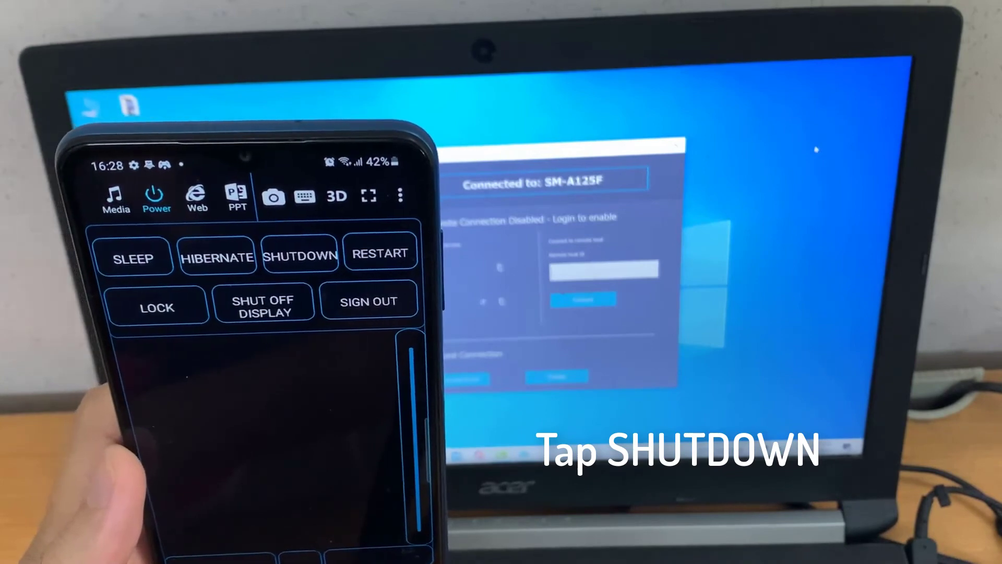
click(328, 267)
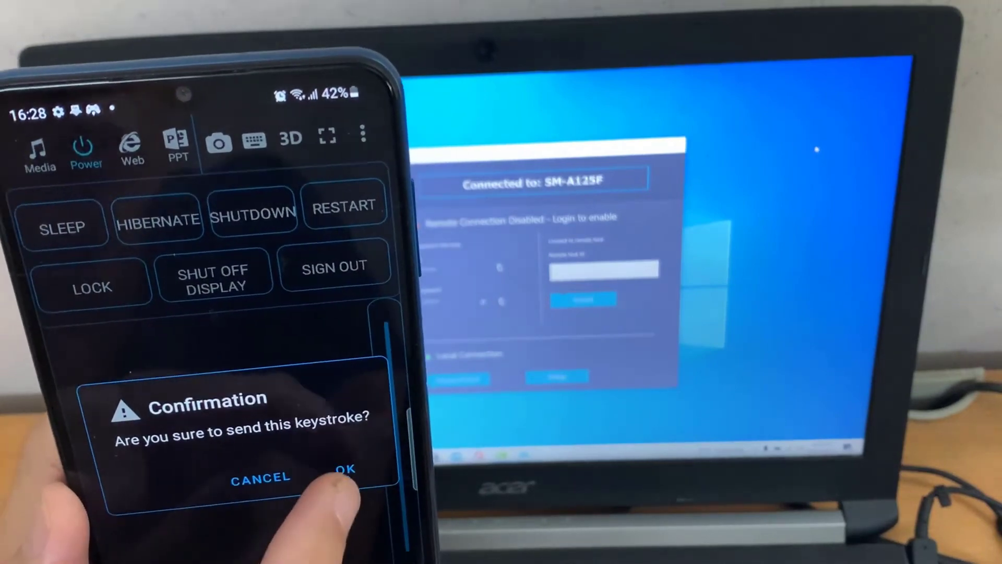
click(334, 461)
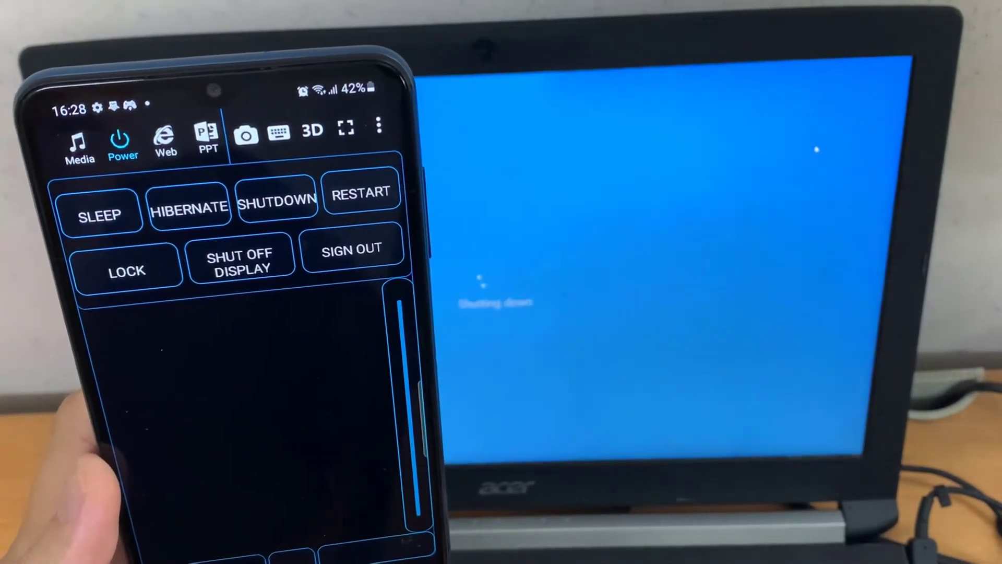